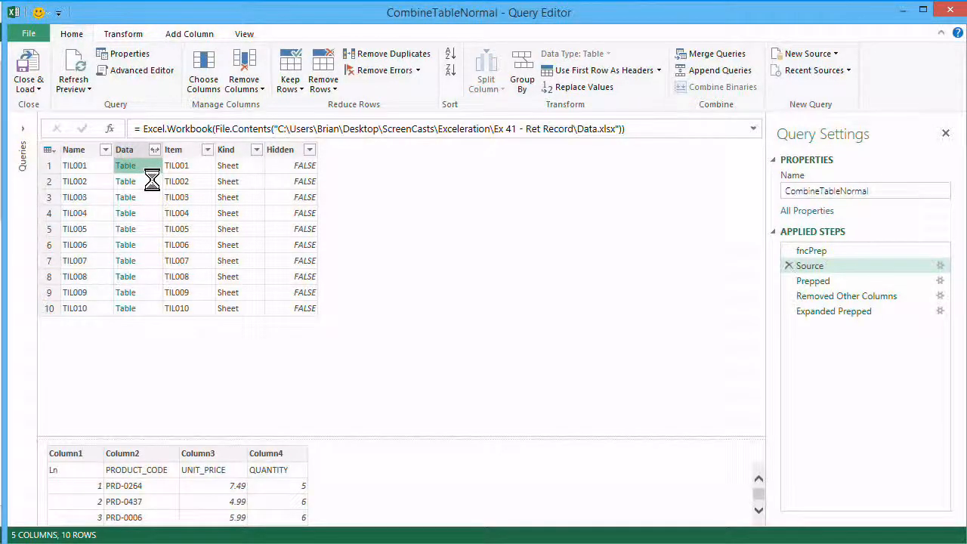
# - Inspect sample nested tables in the Source and Prepped steps, the final expanded result, and the query's full M code
pyautogui.click(151, 181)
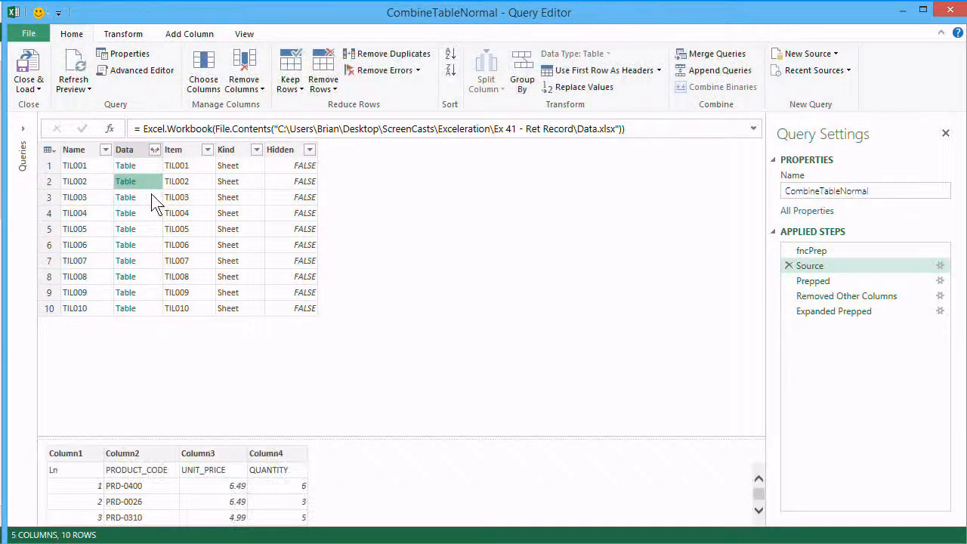
pyautogui.click(151, 195)
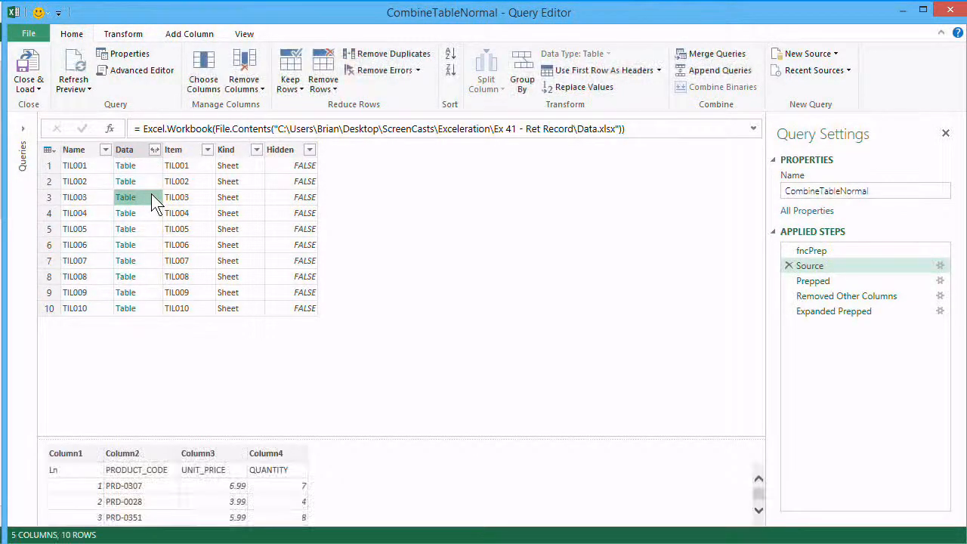
pyautogui.click(813, 281)
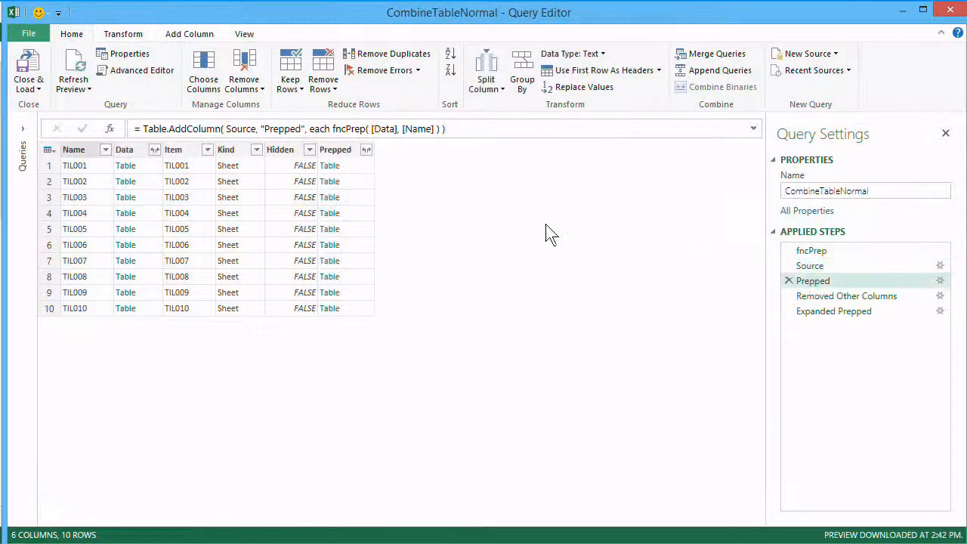
pyautogui.click(358, 163)
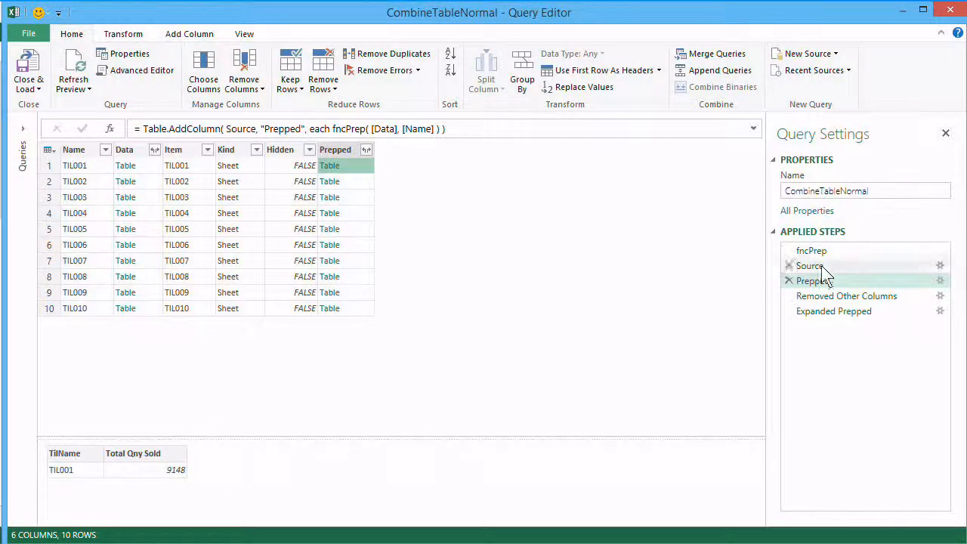
pyautogui.click(833, 311)
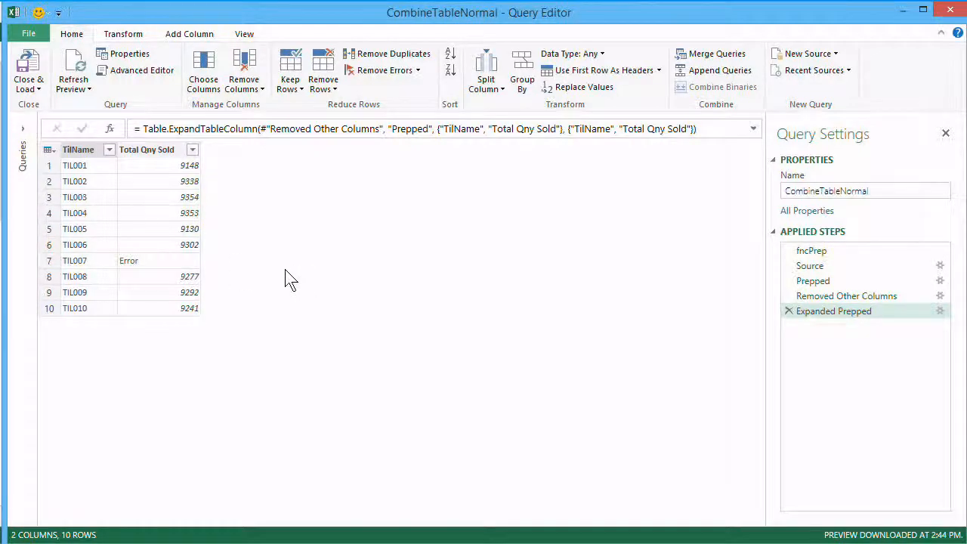
pyautogui.click(807, 266)
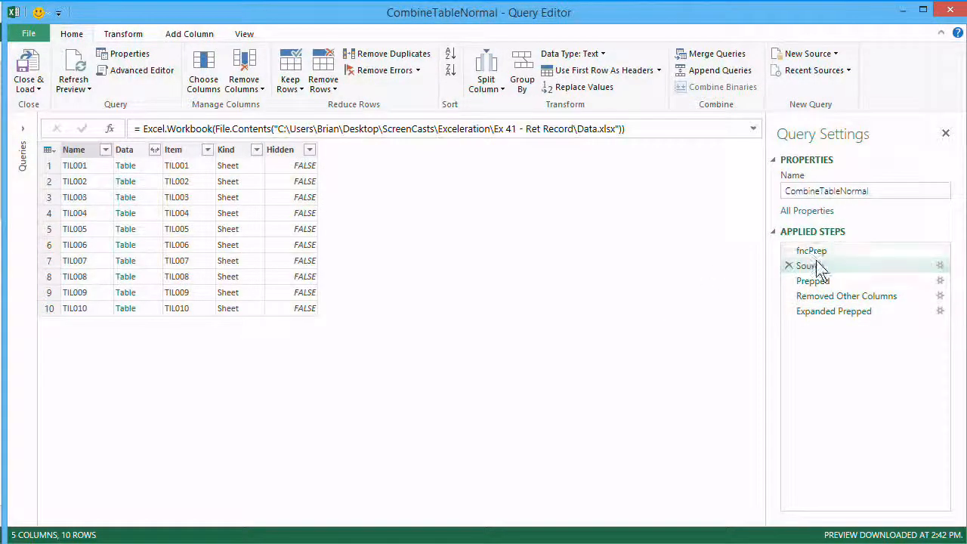
pyautogui.click(816, 283)
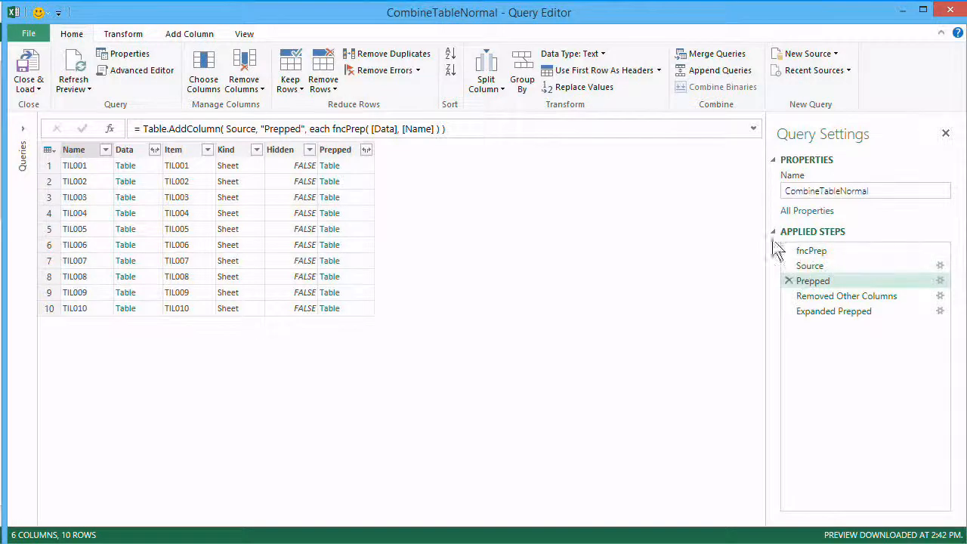
pyautogui.click(140, 72)
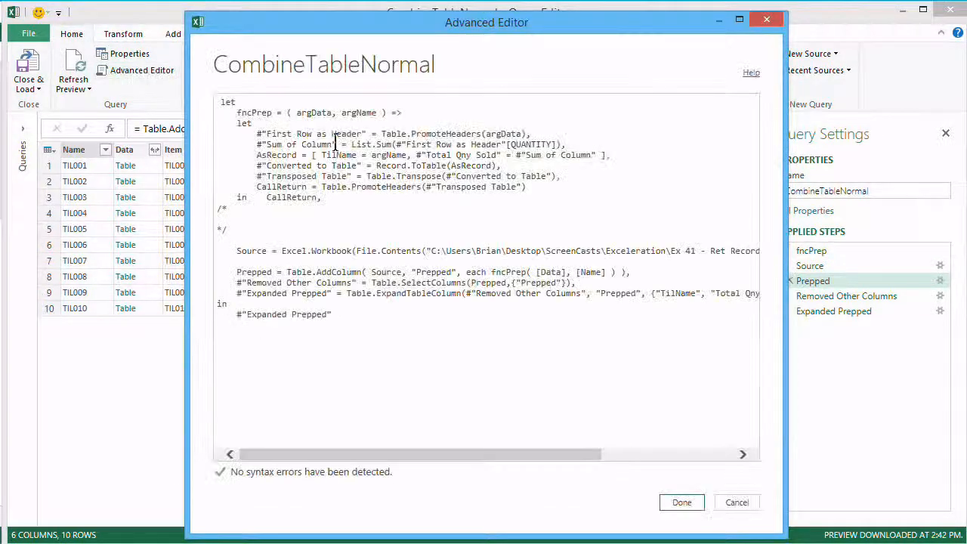
pyautogui.click(678, 498)
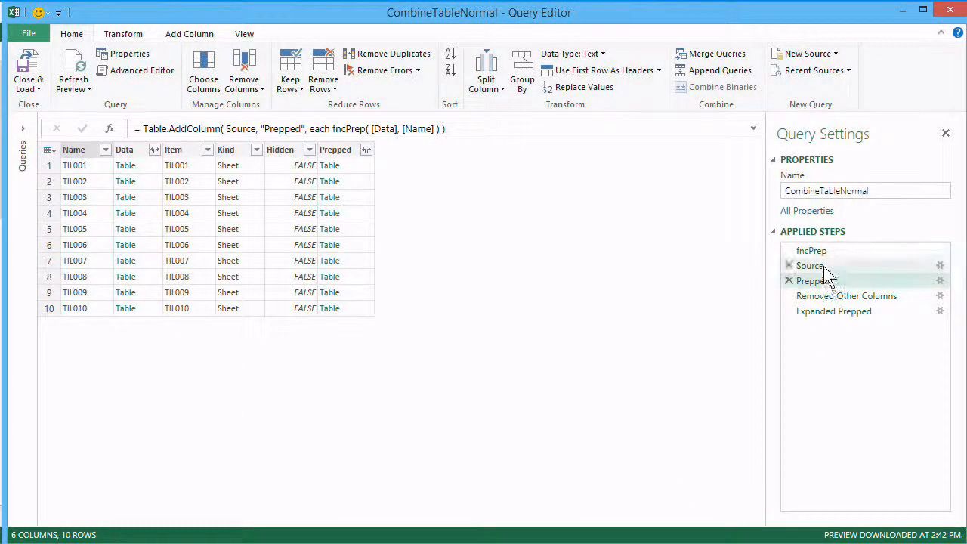
# - Return to the Prepped step and delete the Expanded Prepped and Removed Other Columns steps that follow it
pyautogui.click(822, 266)
pyautogui.click(822, 281)
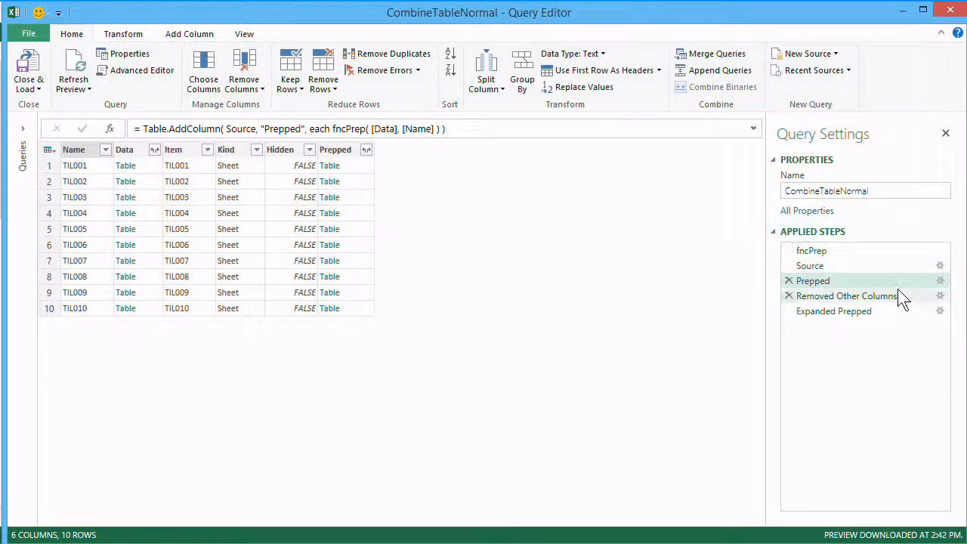
pyautogui.click(788, 310)
pyautogui.click(789, 296)
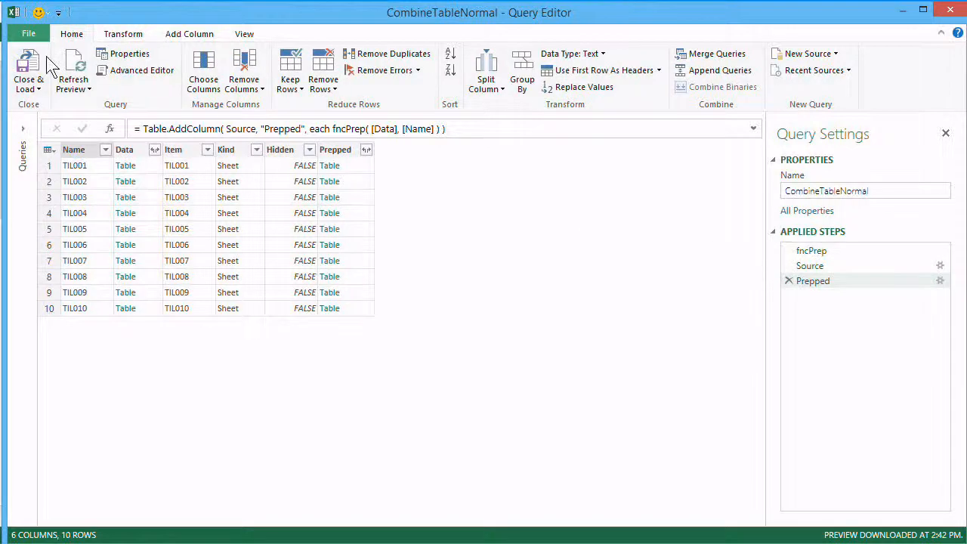
# - In the query's M code, copy fncPrep's whole let…in CallReturn block into the empty comment block below it
pyautogui.click(132, 70)
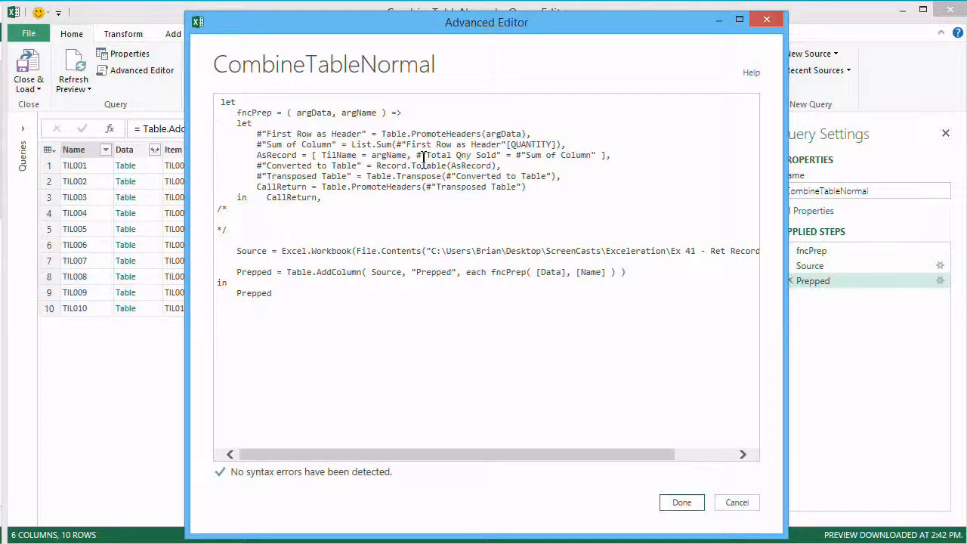
pyautogui.hotkey('shift', 'Down')
pyautogui.hotkey('shift', 'Down')
pyautogui.hotkey('shift', 'Down')
pyautogui.hotkey('shift', 'Down')
pyautogui.hotkey('shift', 'Down')
pyautogui.hotkey('shift', 'Down')
pyautogui.hotkey('shift', 'Down')
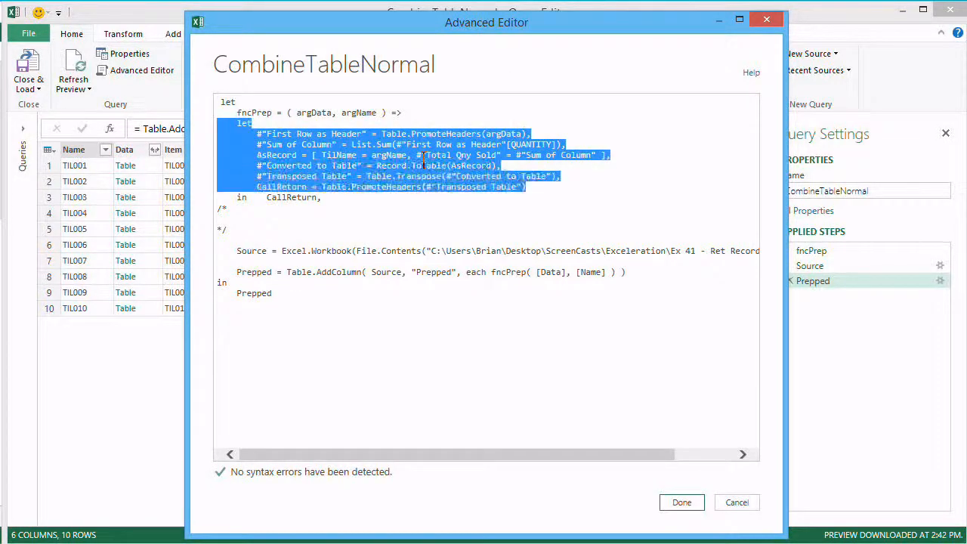
pyautogui.hotkey('shift', 'End')
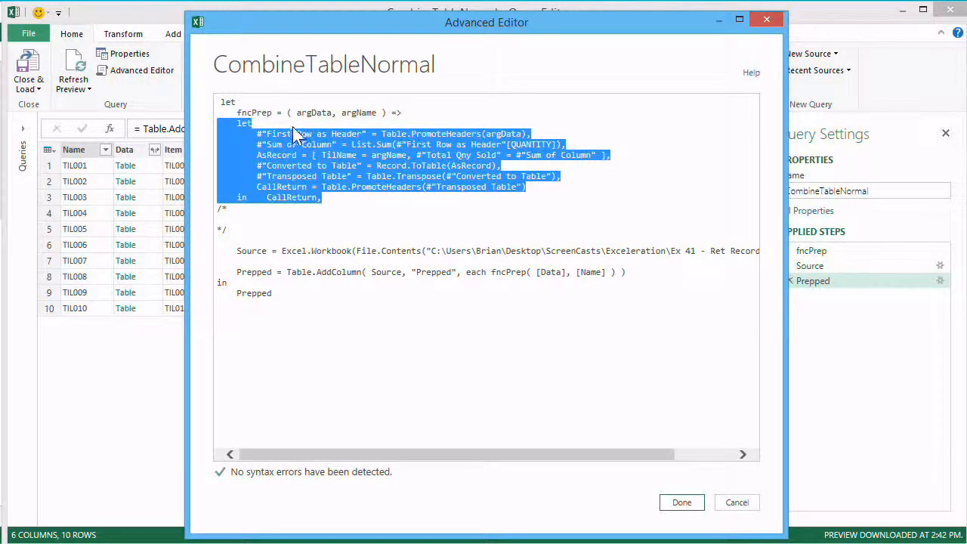
pyautogui.click(253, 112)
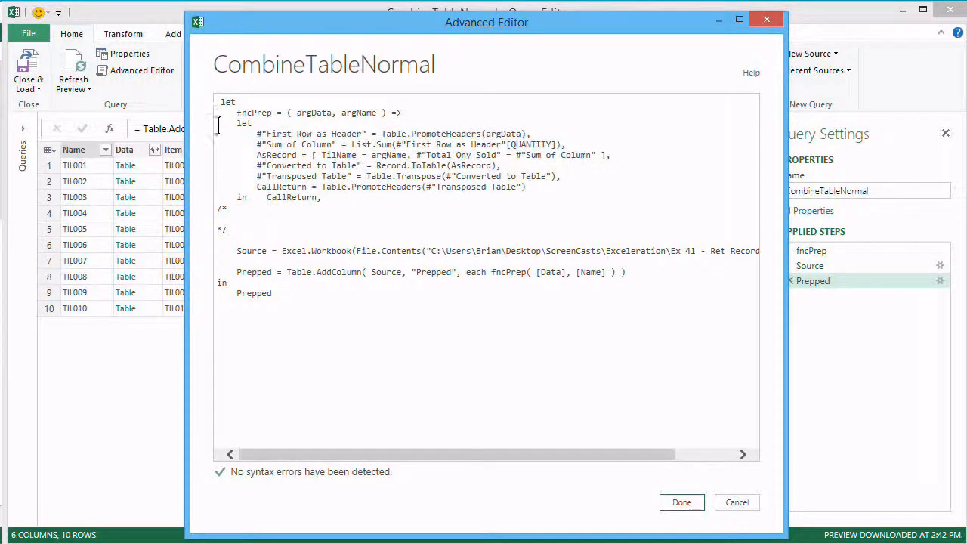
pyautogui.moveTo(218, 123); pyautogui.dragTo(349, 204)
pyautogui.hotkey('ctrl', 'c')
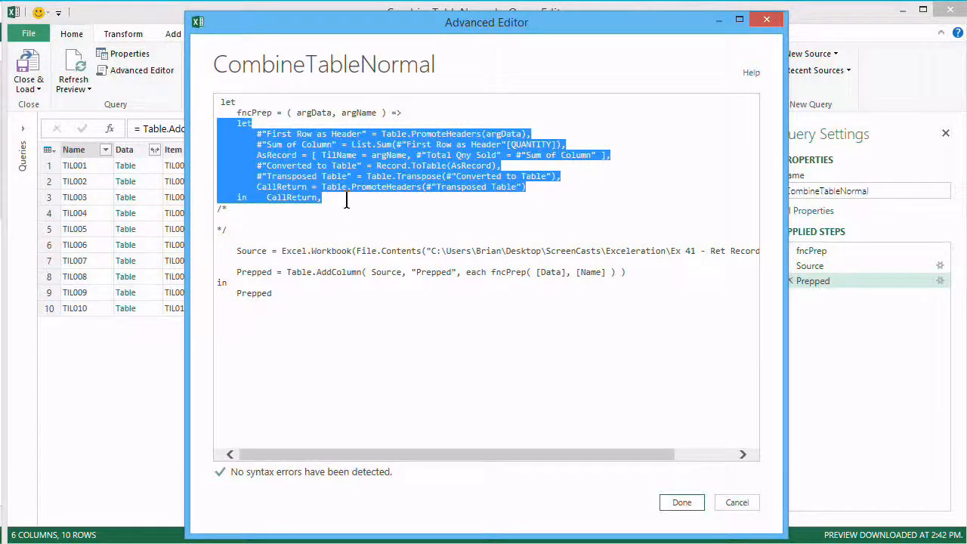
pyautogui.click(246, 226)
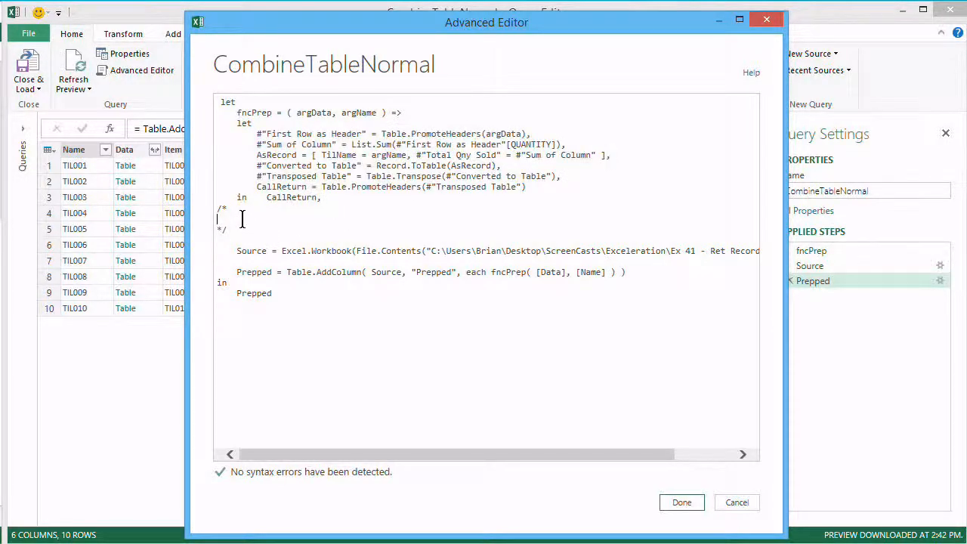
pyautogui.hotkey('ctrl', 'v')
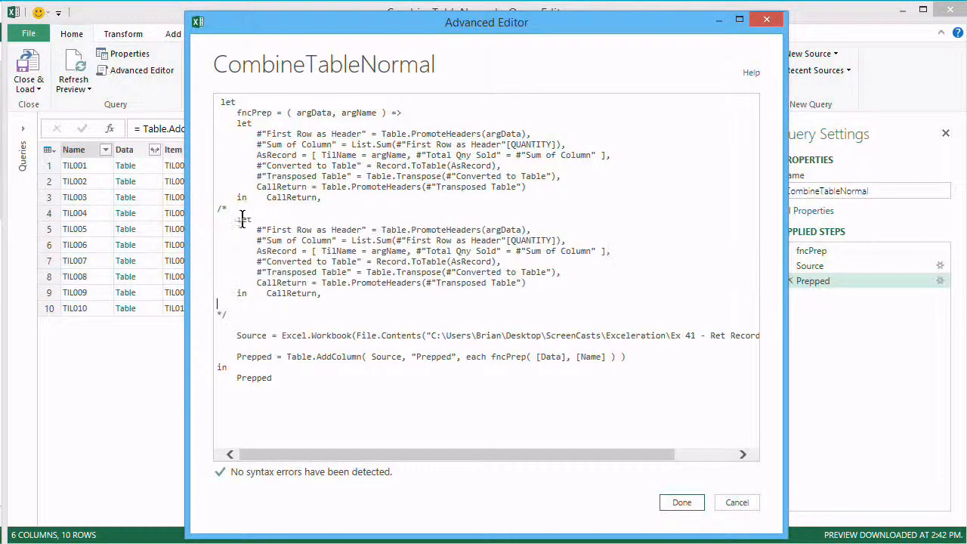
# - Turn the active fncPrep body into a record by replacing its let with [ and its in with ]
pyautogui.click(260, 124)
pyautogui.press('Down')
pyautogui.press('Down')
pyautogui.press('Down')
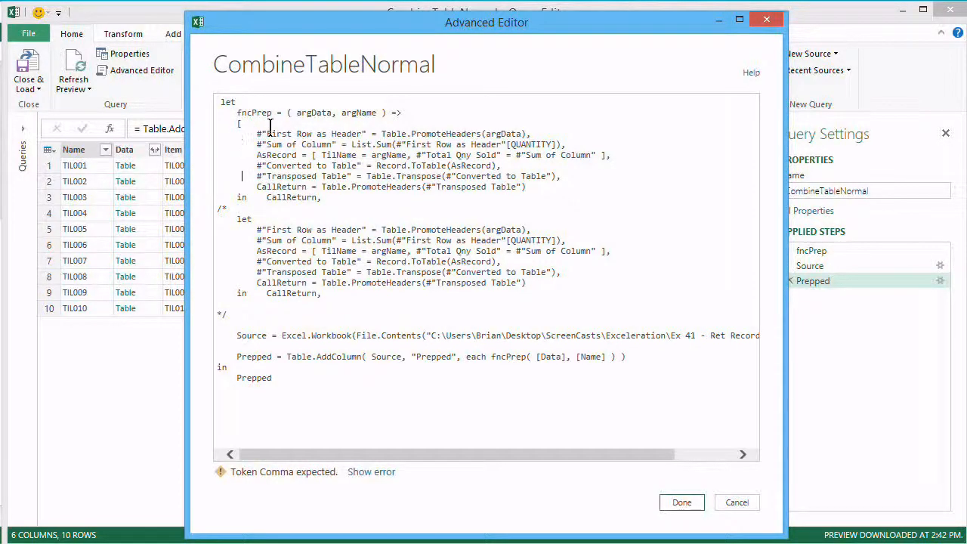
pyautogui.press('BackSpace')
pyautogui.press('BackSpace')
pyautogui.write(']')
# - Make fncPrep return only the record's CallReturn field by writing [CallReturn] directly after the closing bracket, and apply the code
pyautogui.press('Delete')
pyautogui.press('Delete')
pyautogui.press('Delete')
pyautogui.press('Delete')
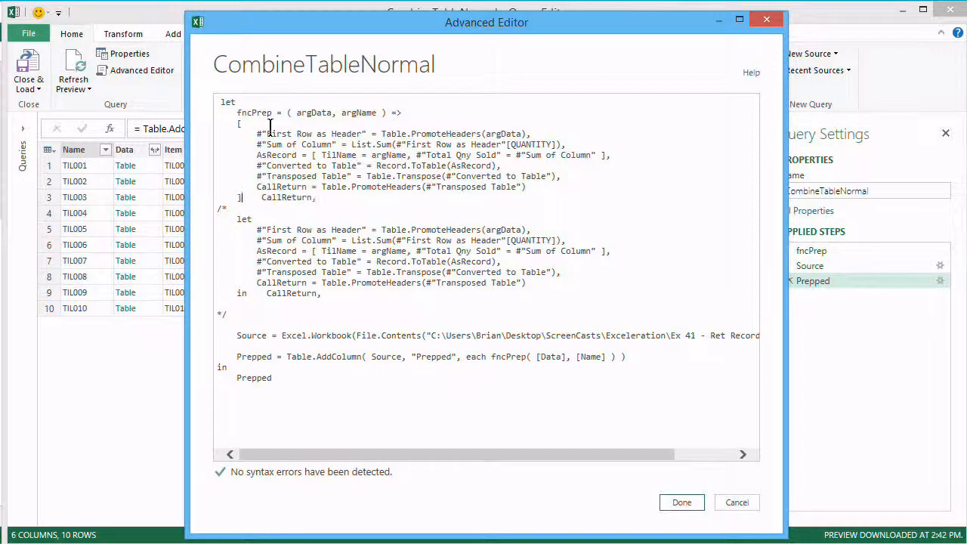
pyautogui.write('[')
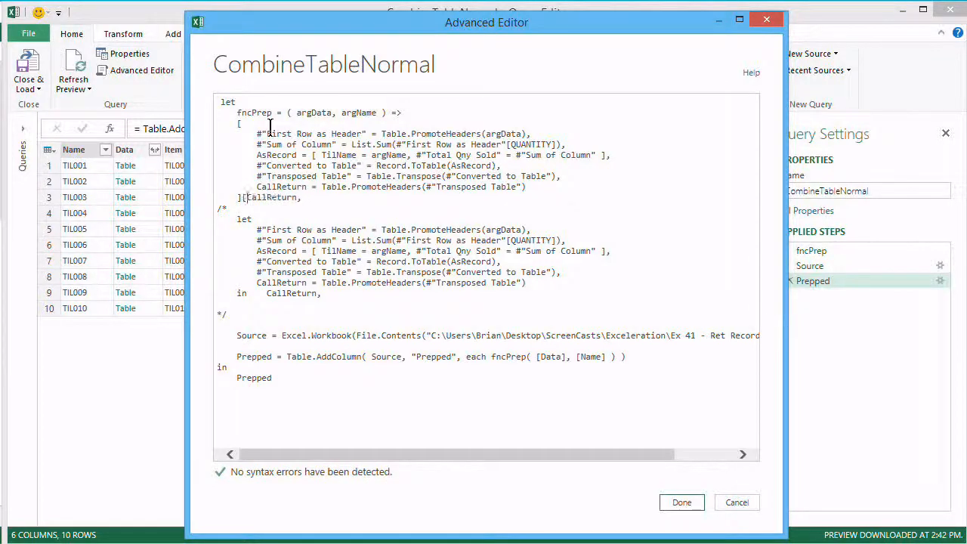
pyautogui.press('Right')
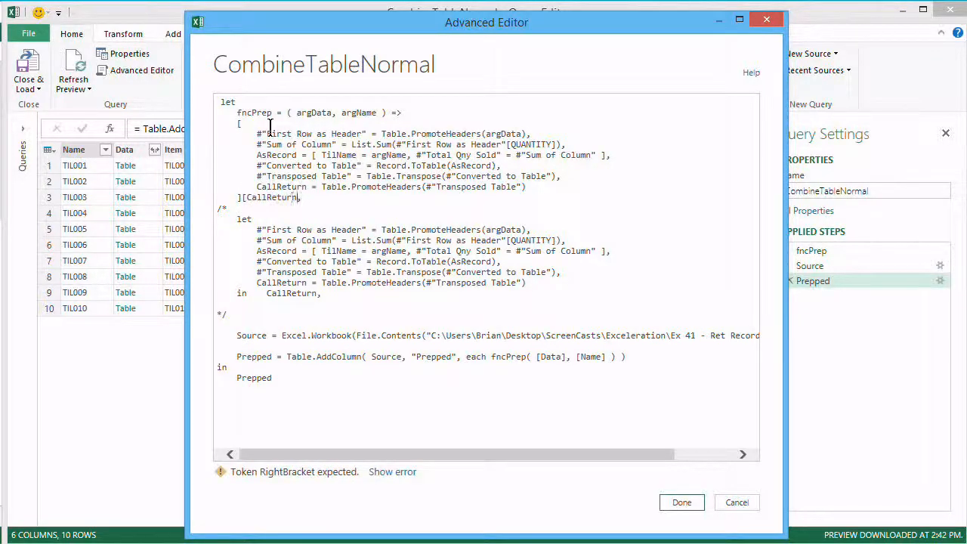
pyautogui.write(']')
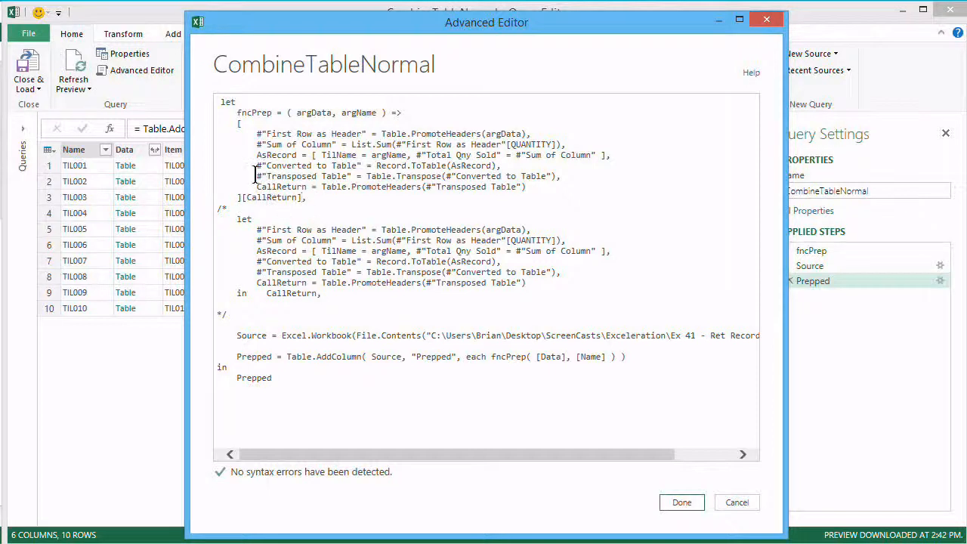
pyautogui.click(681, 504)
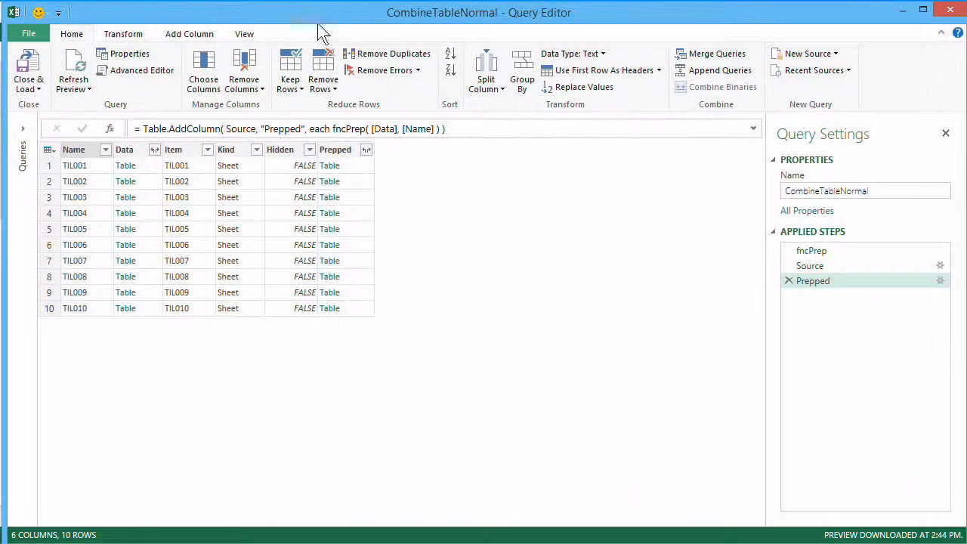
# - Remove [CallReturn] from the end of fncPrep so it returns the entire record, and apply the code
pyautogui.click(133, 70)
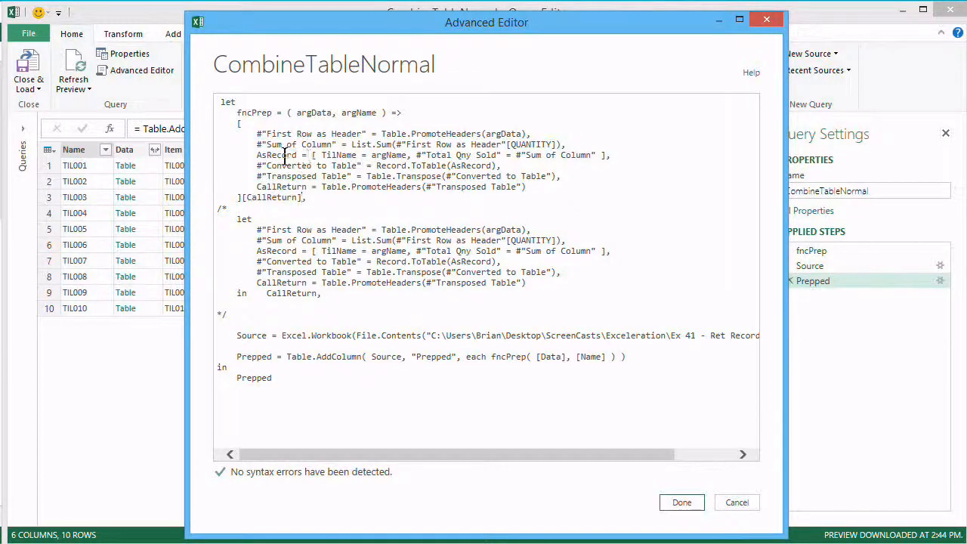
pyautogui.press('BackSpace')
pyautogui.write(',')
pyautogui.press('BackSpace')
pyautogui.press('BackSpace')
pyautogui.press('BackSpace')
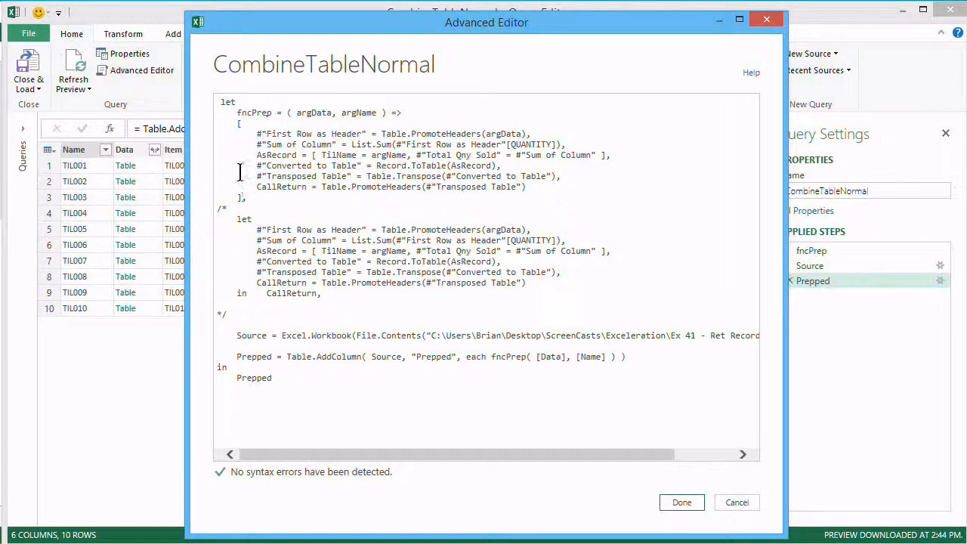
pyautogui.click(682, 502)
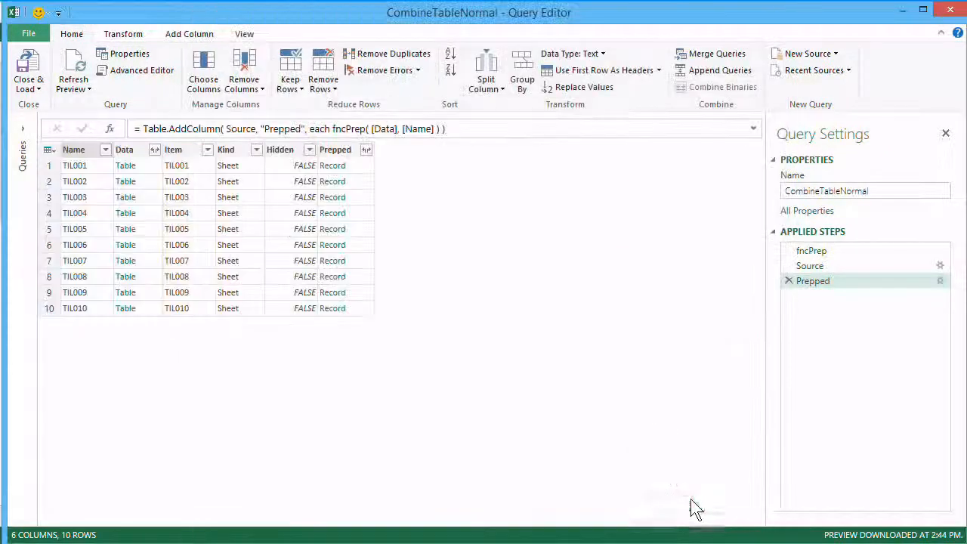
# - Expand the Prepped column into all of its record fields, using the original column name as prefix
pyautogui.click(367, 152)
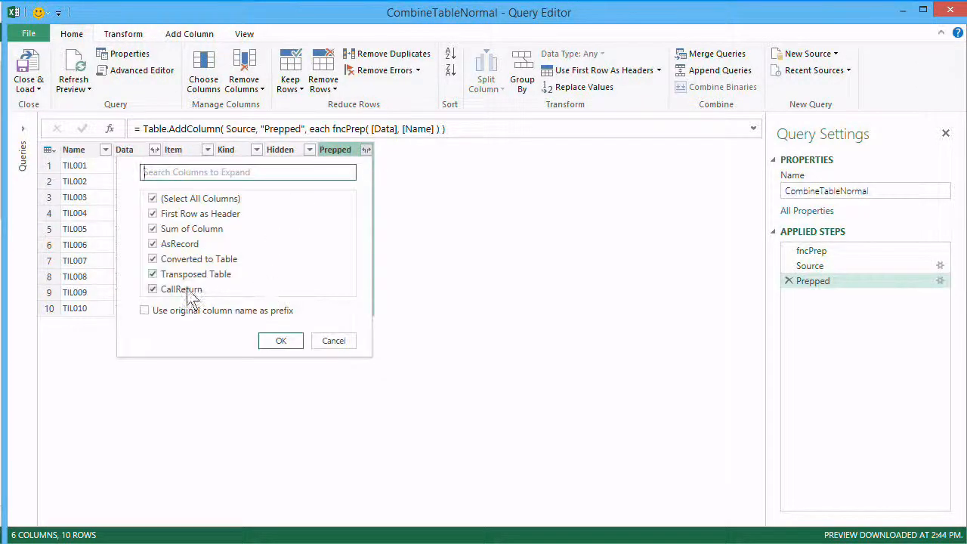
pyautogui.click(148, 313)
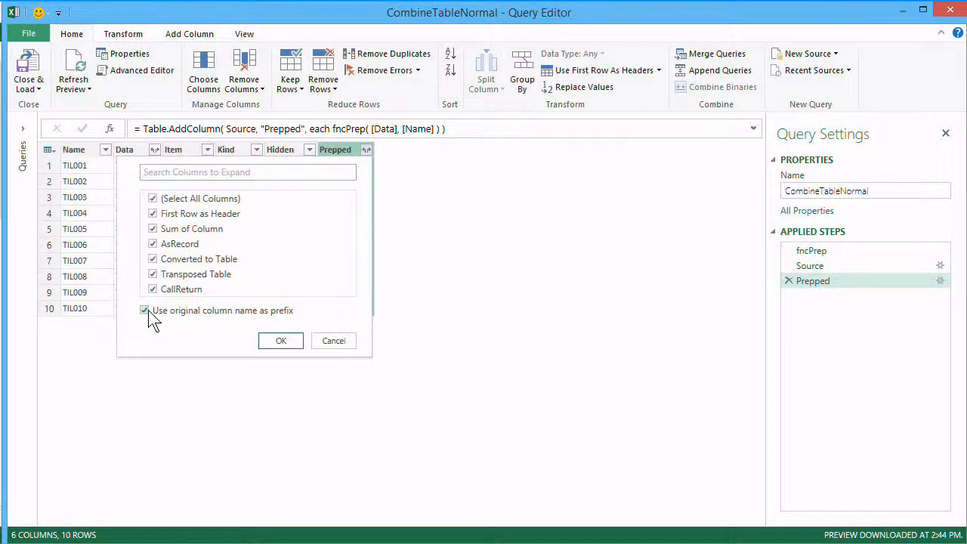
pyautogui.click(279, 340)
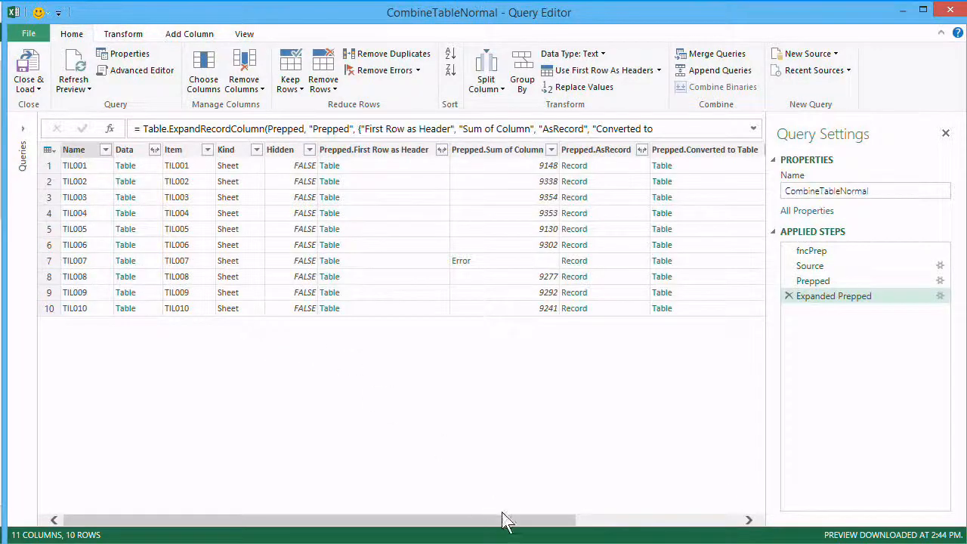
# - Examine the first row's intermediate results in the expanded Prepped columns, from CallReturn back to First Row as Header
pyautogui.moveTo(503, 521); pyautogui.dragTo(687, 530)
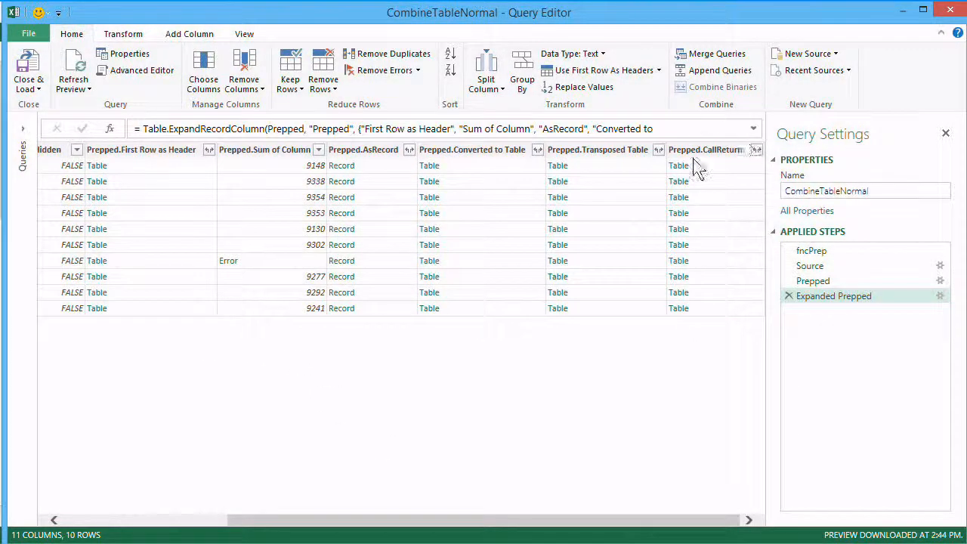
pyautogui.click(724, 168)
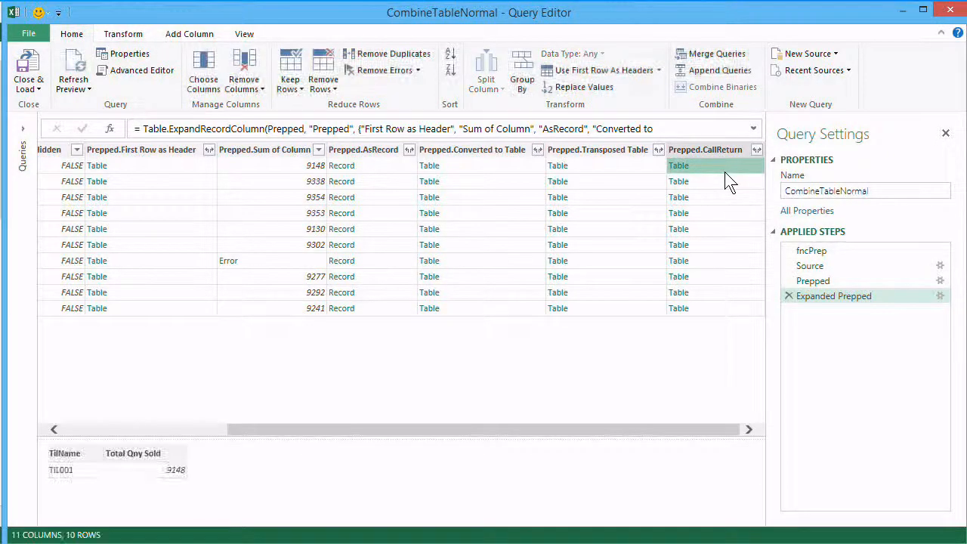
pyautogui.click(620, 166)
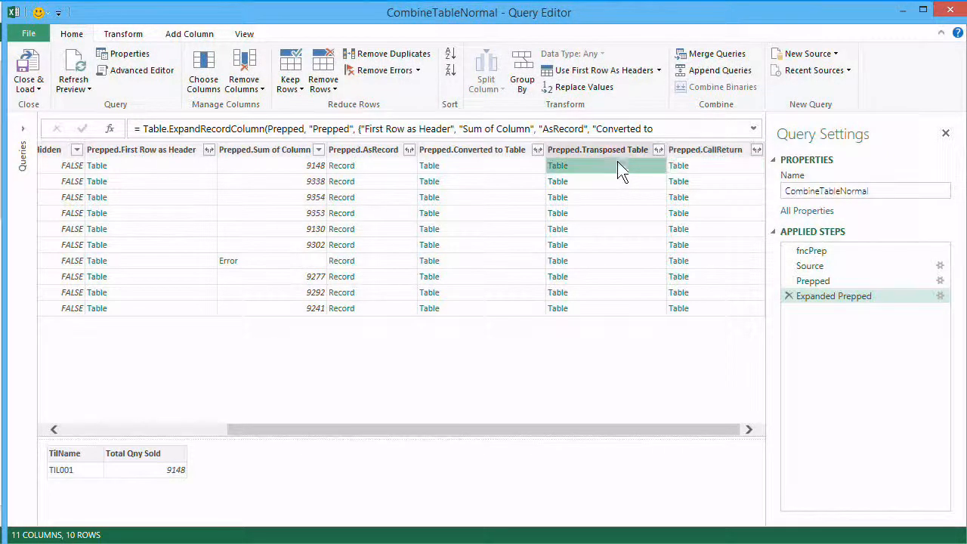
pyautogui.click(495, 168)
pyautogui.click(378, 163)
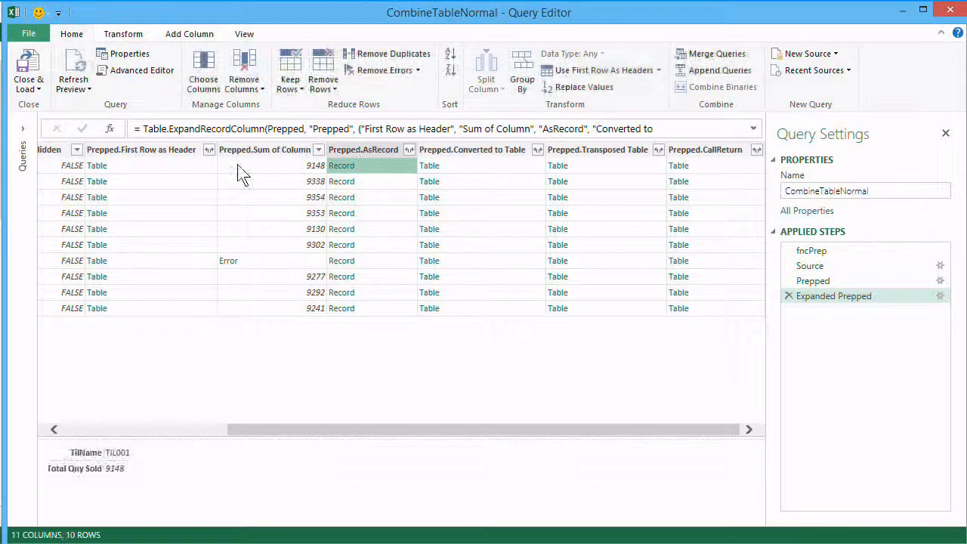
pyautogui.click(237, 164)
pyautogui.click(198, 172)
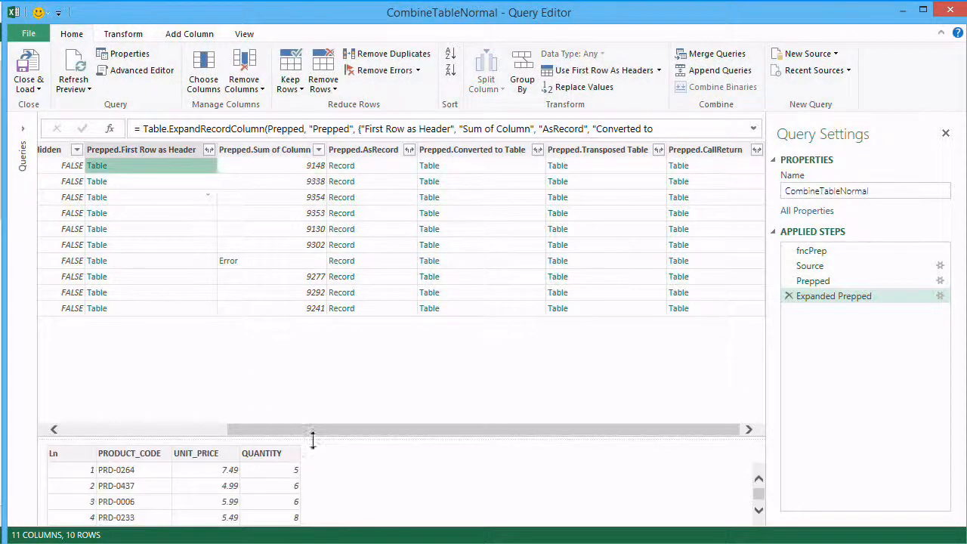
# - Examine the error in the Prepped.Sum of Column and trace its cause in the same row's Prepped.First Row as Header table
pyautogui.moveTo(321, 435); pyautogui.dragTo(309, 408)
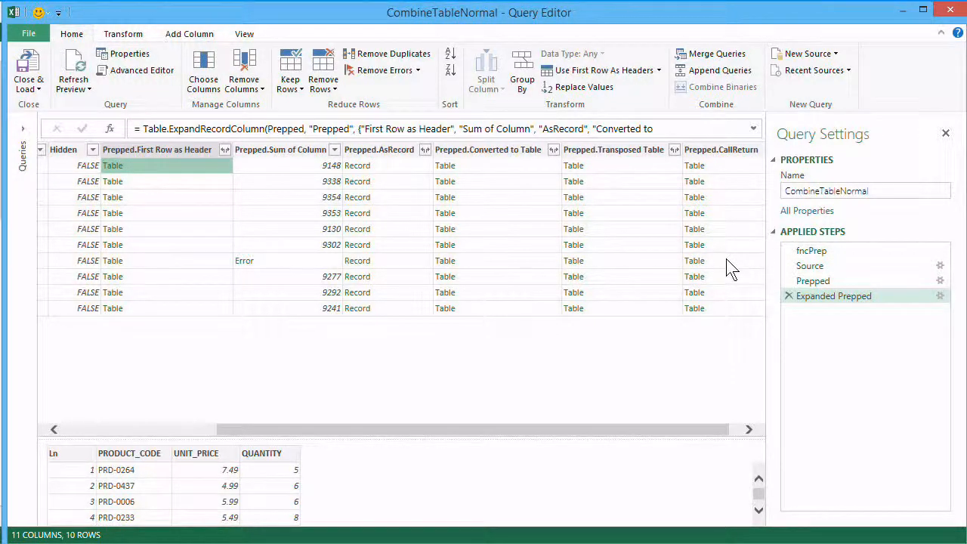
pyautogui.click(315, 263)
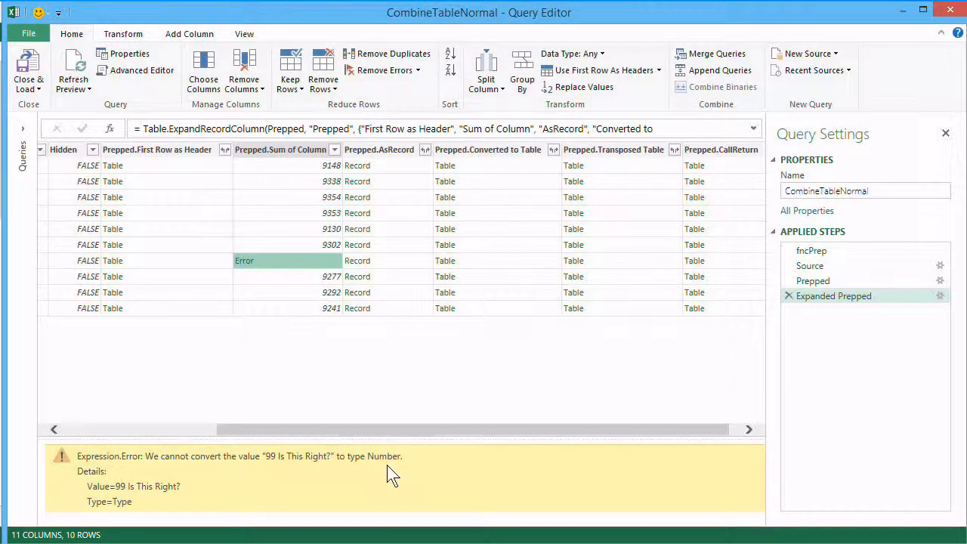
pyautogui.click(194, 259)
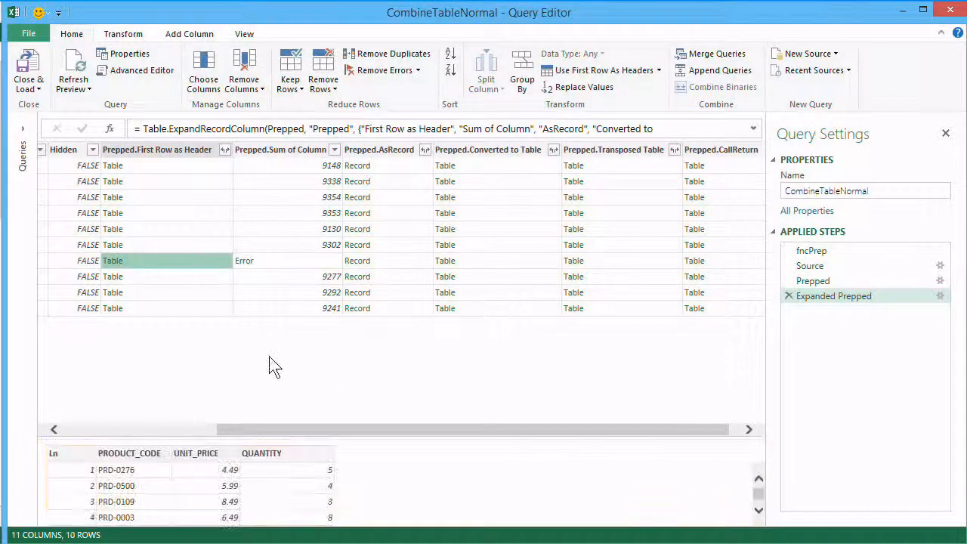
pyautogui.moveTo(287, 442); pyautogui.dragTo(279, 330)
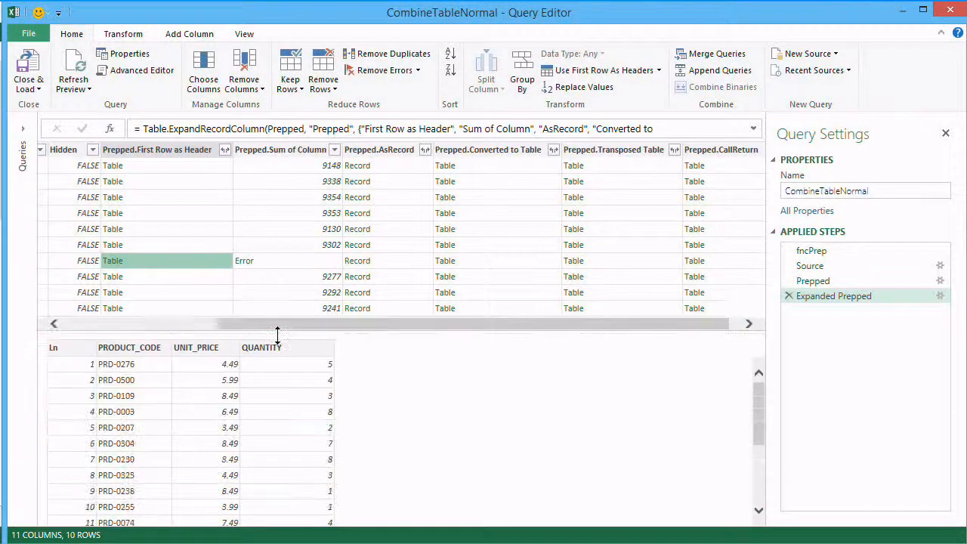
pyautogui.scroll(-3, 340, 401)
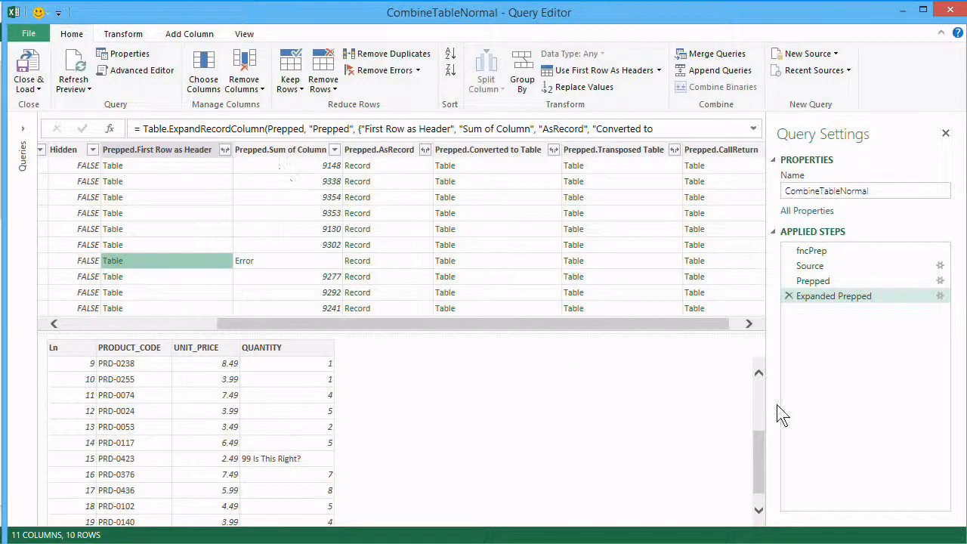
# - Remove all columns except Prepped.CallReturn from the expanded table
pyautogui.click(749, 323)
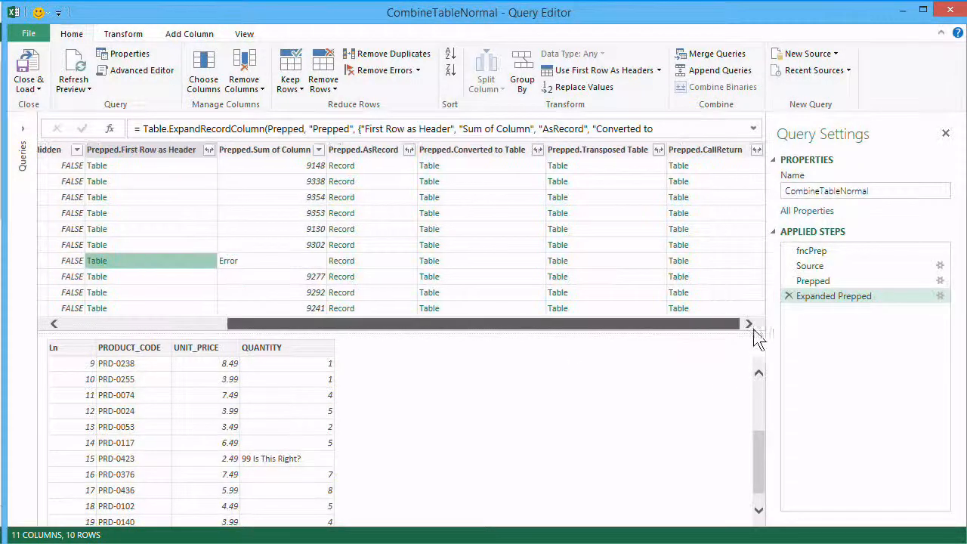
pyautogui.click(712, 151)
pyautogui.rightClick(712, 151)
pyautogui.click(786, 177)
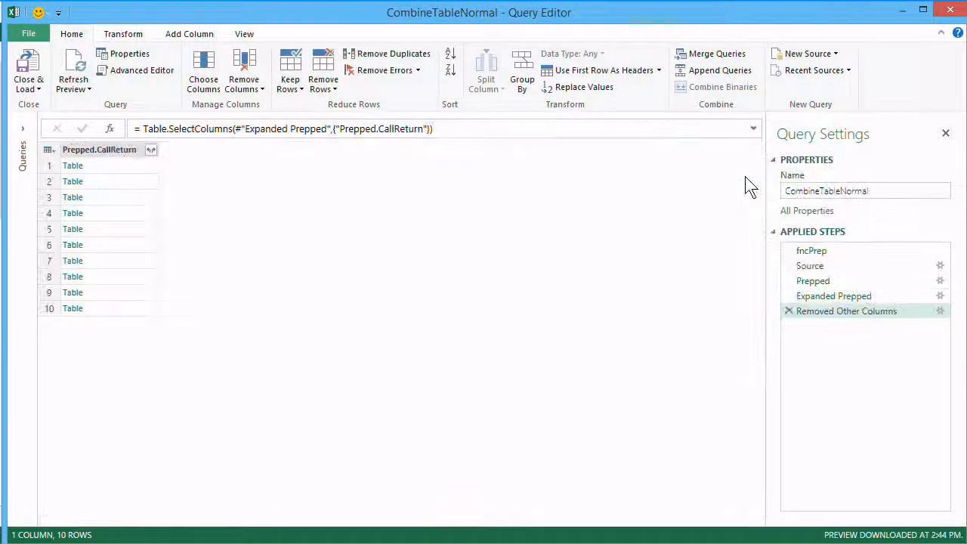
# - Expand Prepped.CallReturn into the TilName and Total Qny Sold columns without the original column name as prefix
pyautogui.click(152, 150)
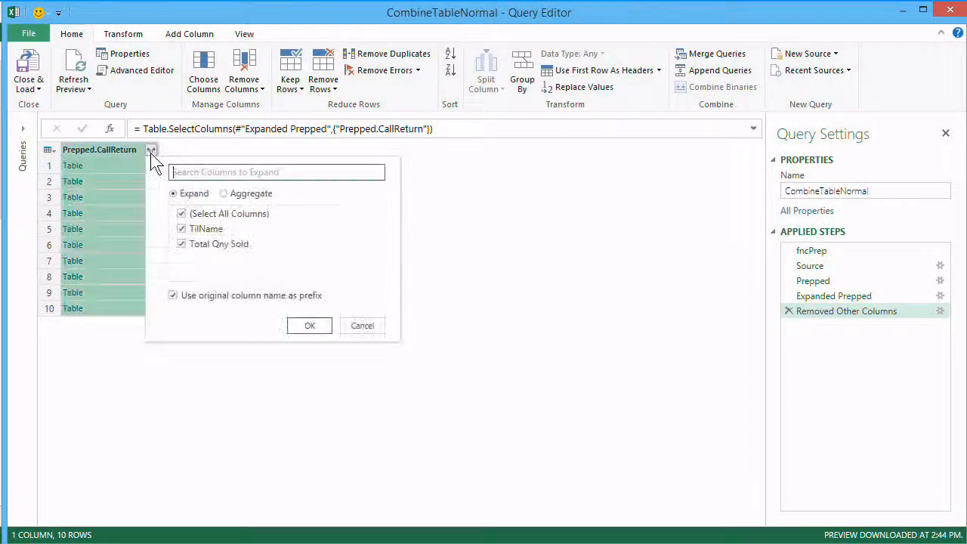
pyautogui.click(173, 296)
pyautogui.click(311, 325)
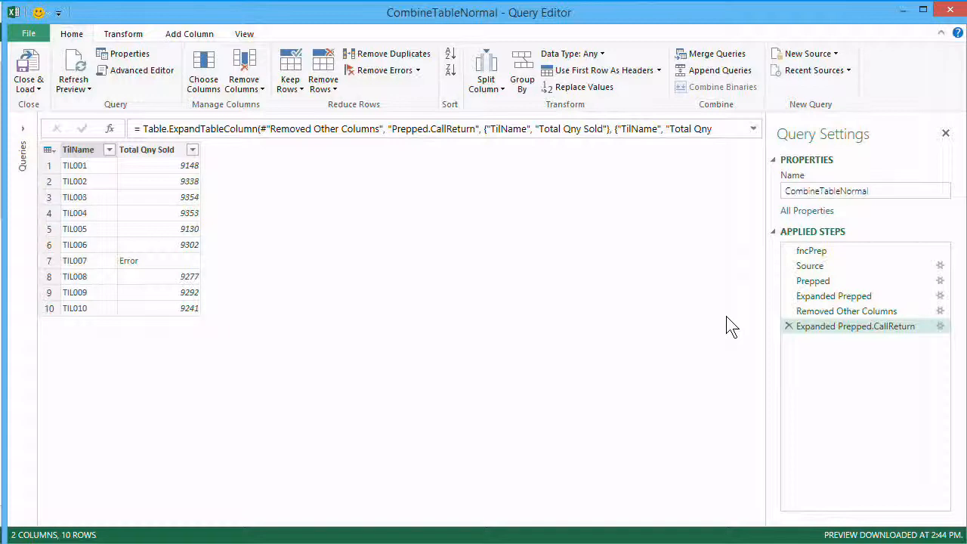
# - Return to the Expanded Prepped step and examine the TIL004 row's intermediate results from First Row as Header through Converted to Table
pyautogui.click(812, 286)
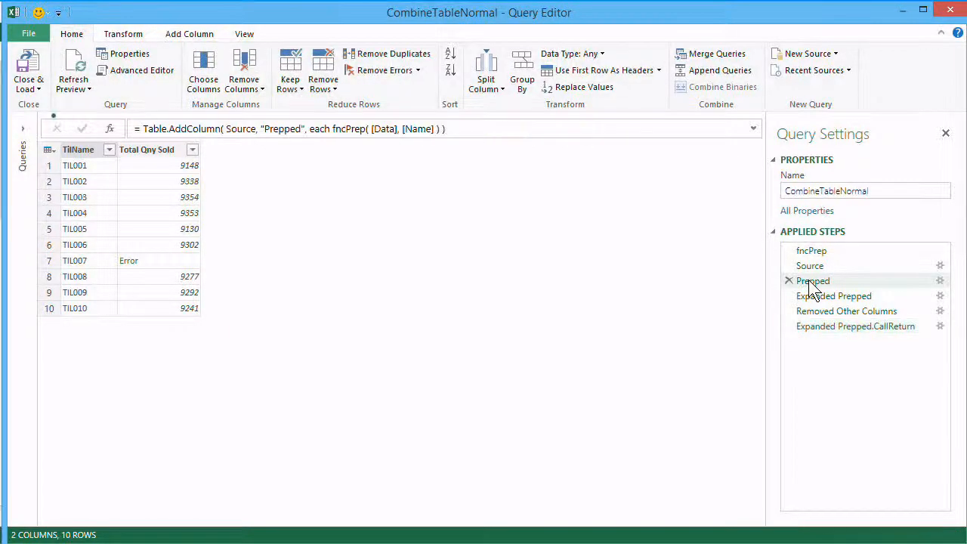
pyautogui.click(823, 302)
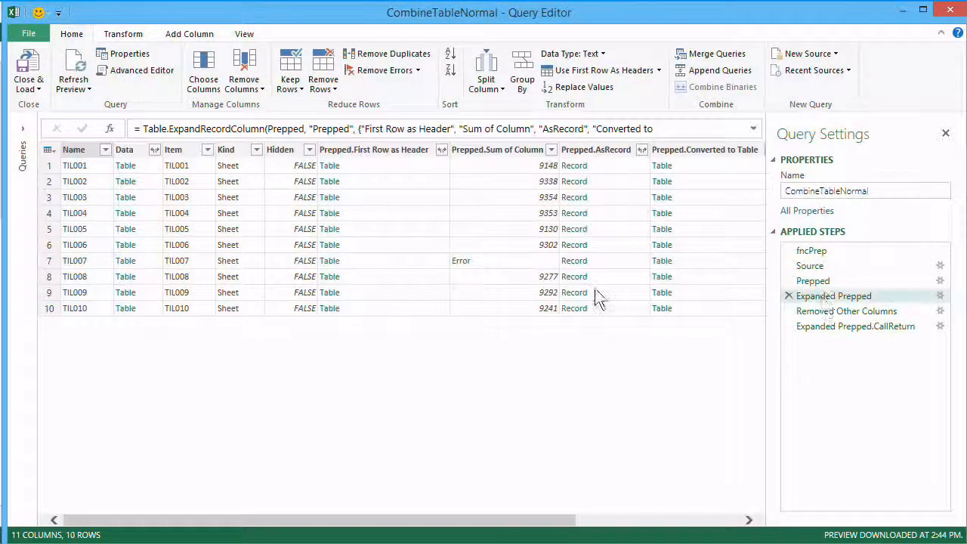
pyautogui.moveTo(410, 521); pyautogui.dragTo(582, 529)
pyautogui.click(190, 213)
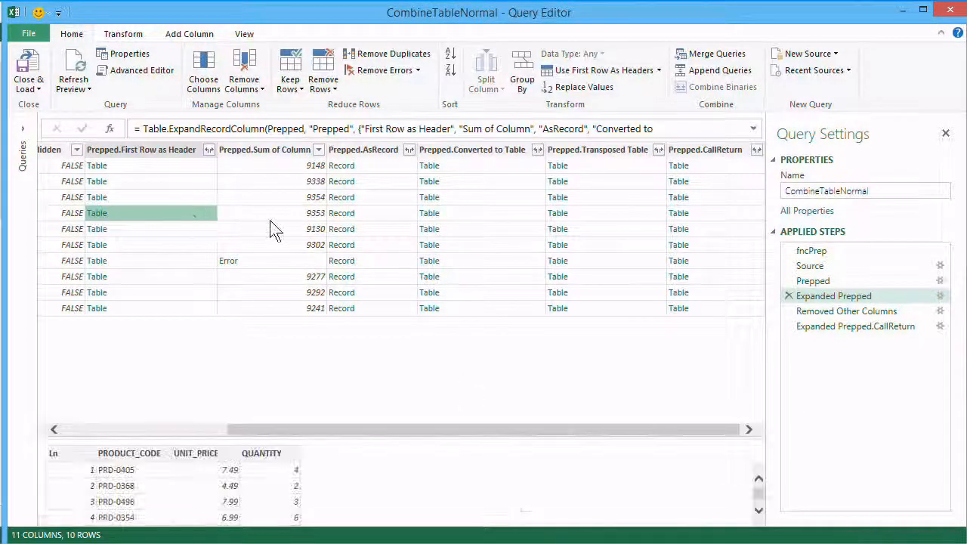
pyautogui.click(311, 213)
pyautogui.click(378, 214)
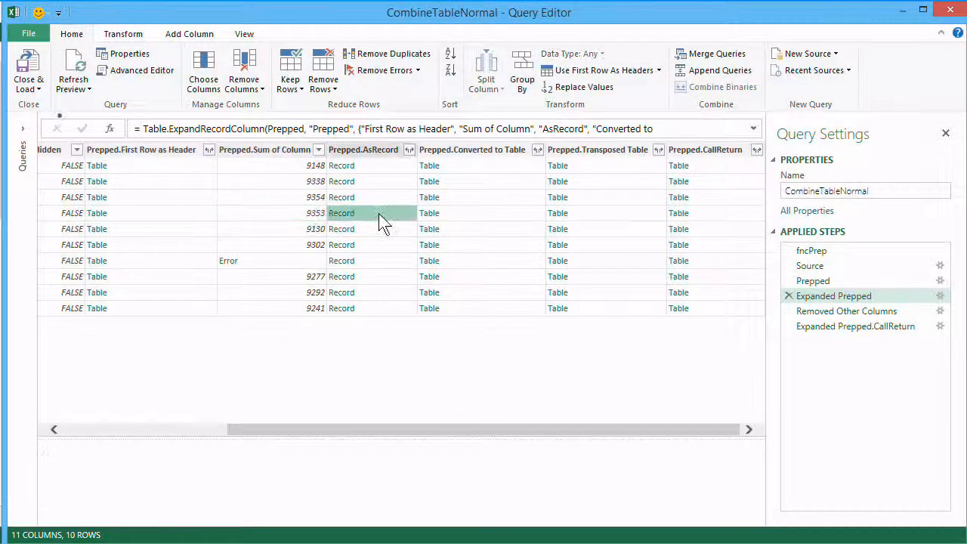
pyautogui.click(480, 217)
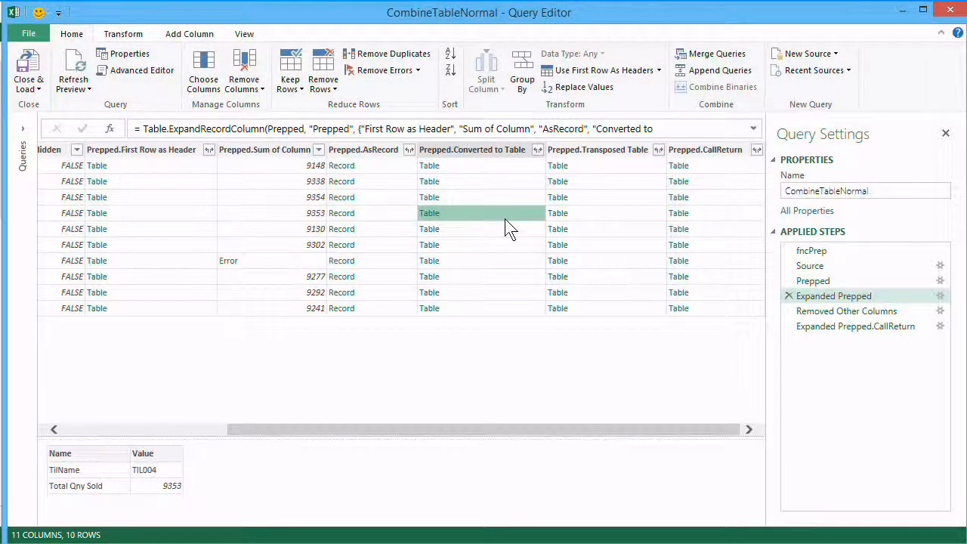